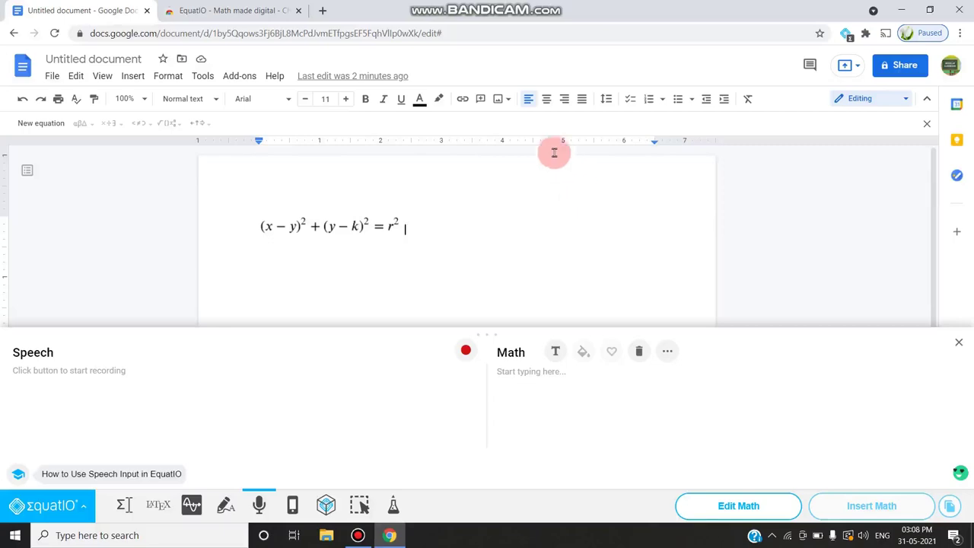
- View the EquatIO extension's Chrome Web Store page and return to the Google Docs document
left_click(198, 8)
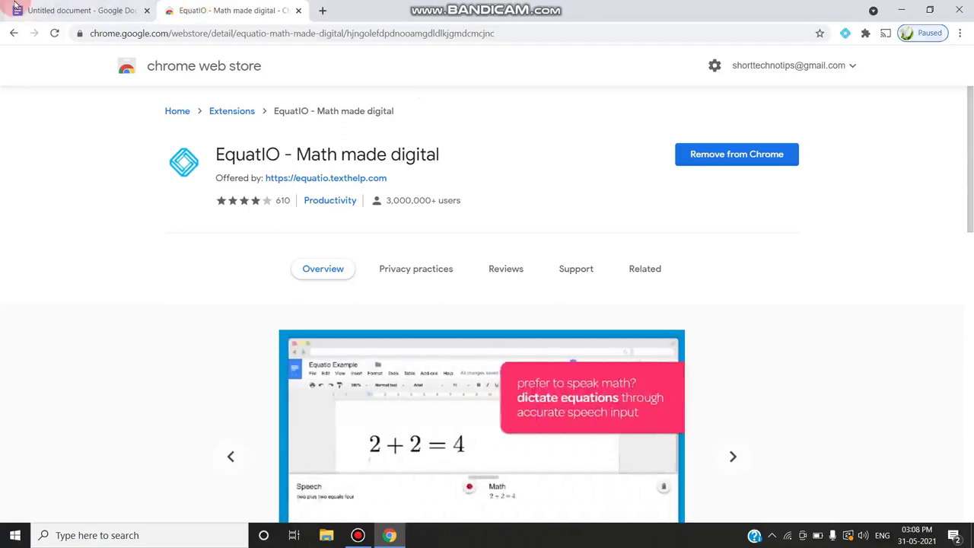
left_click(38, 10)
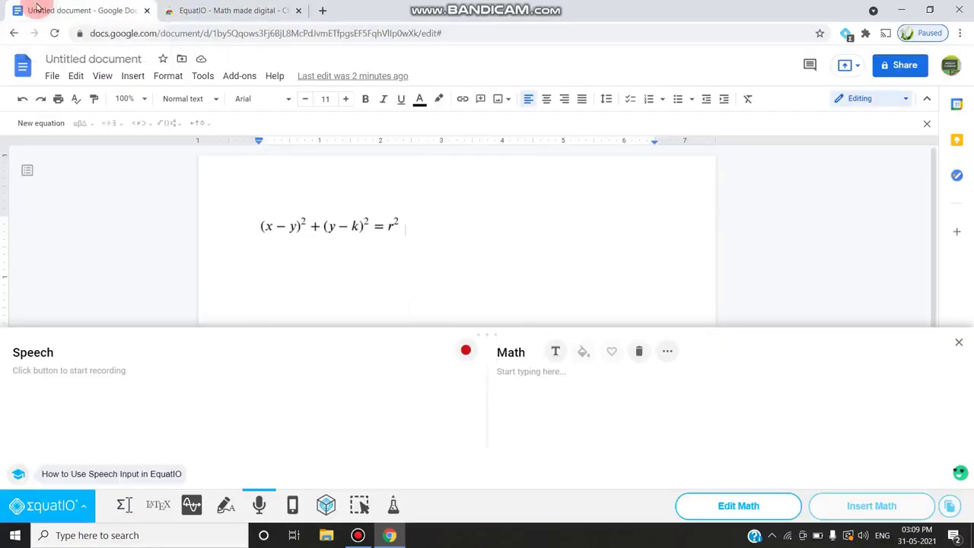
- Enter the square root of 67 in the EquatIO Math editor and start a new line
left_click(552, 373)
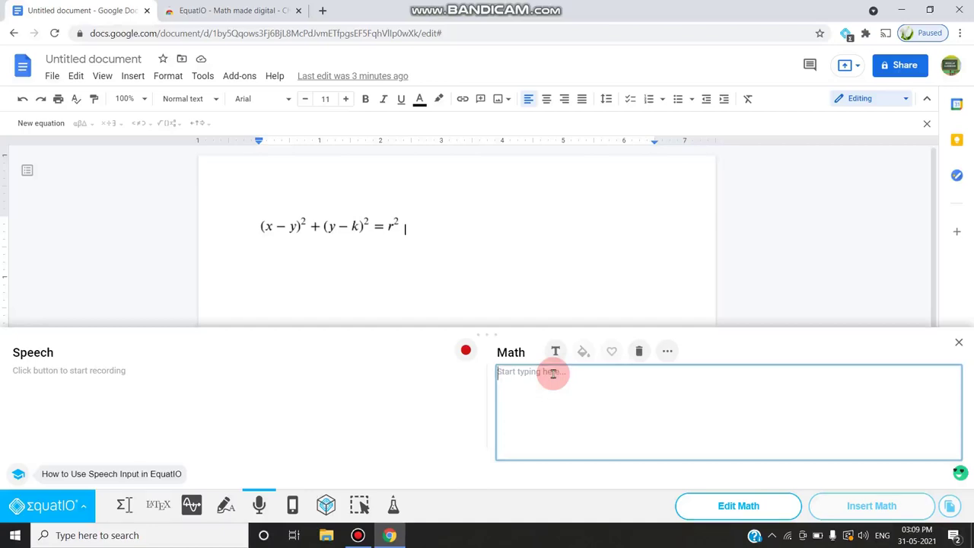
type("sq")
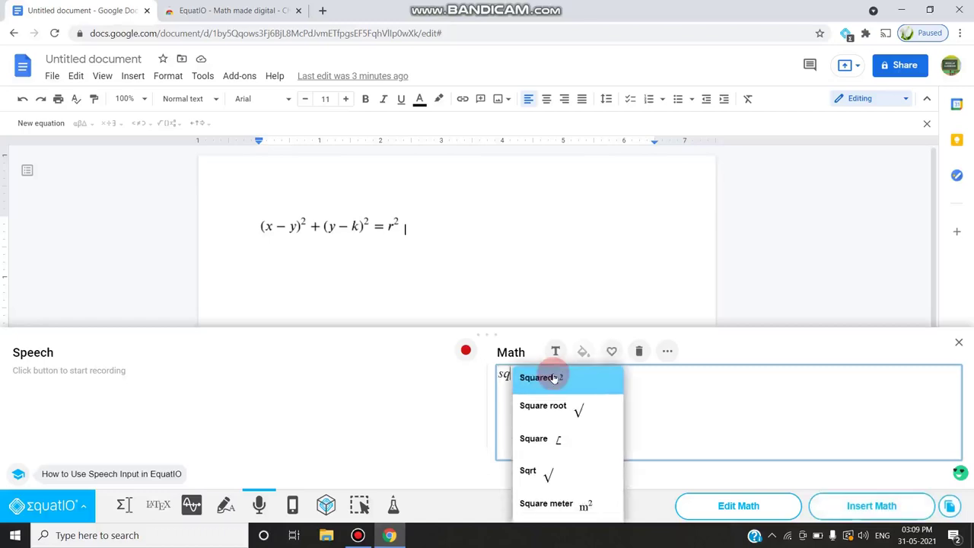
left_click(558, 424)
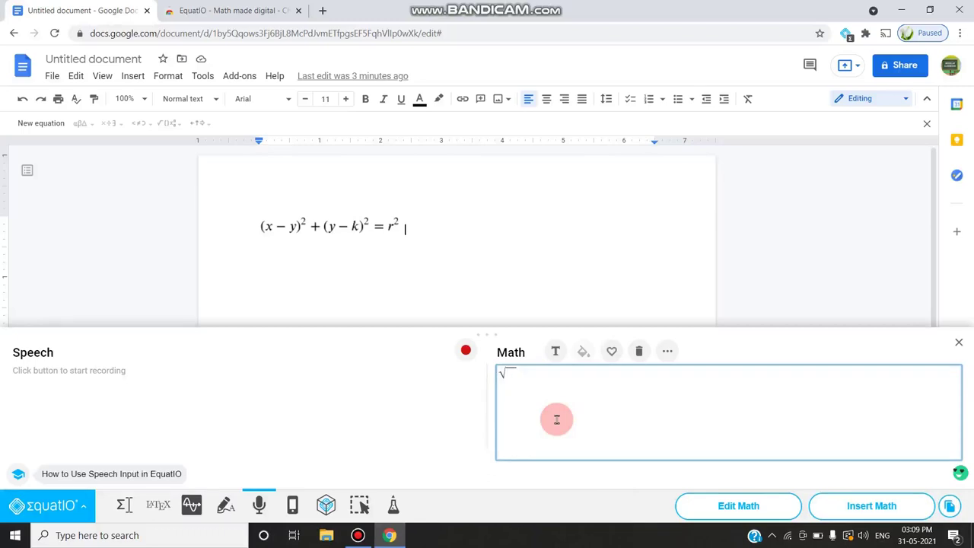
type("67")
key("Return")
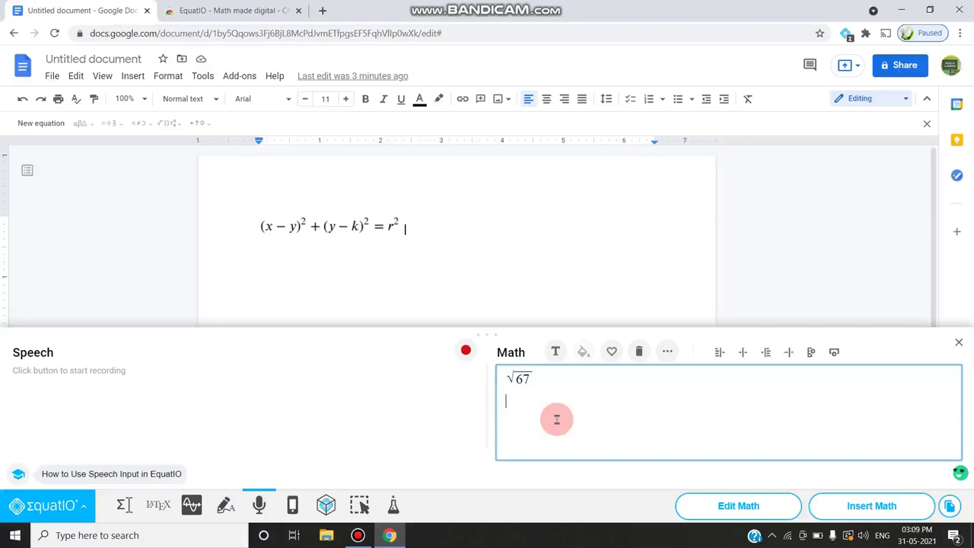
- Add the pi symbol and the quadratic formula on separate lines below the square root using the math predictions
type("pi")
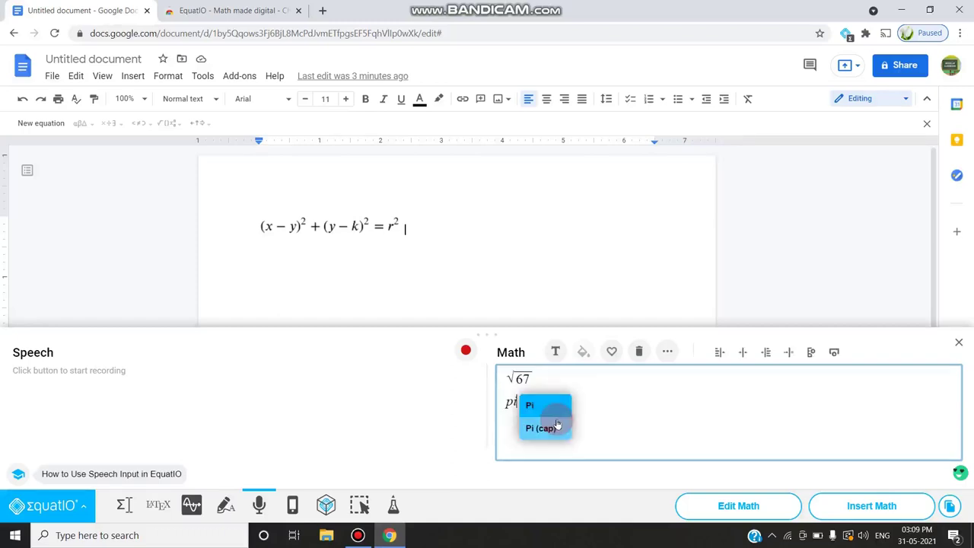
left_click(557, 403)
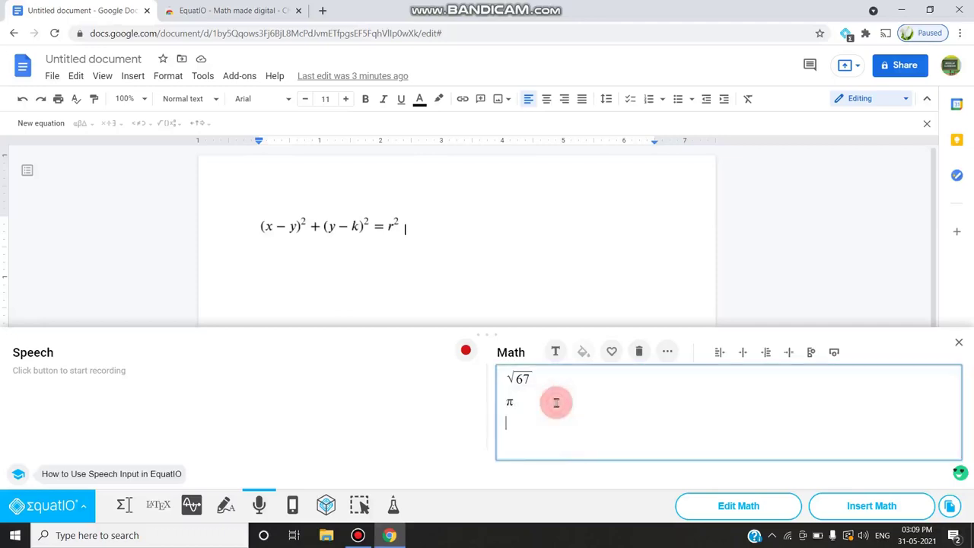
type("ex")
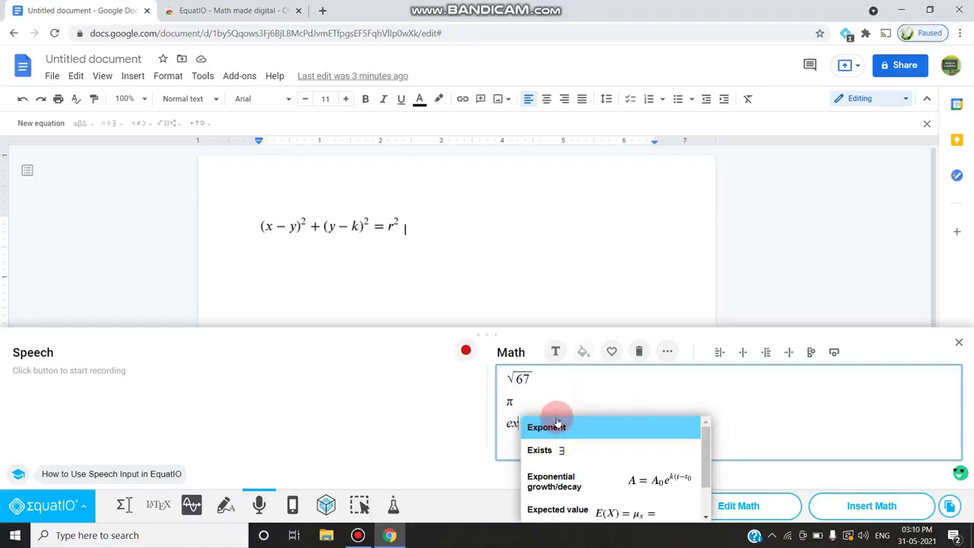
left_click(557, 423)
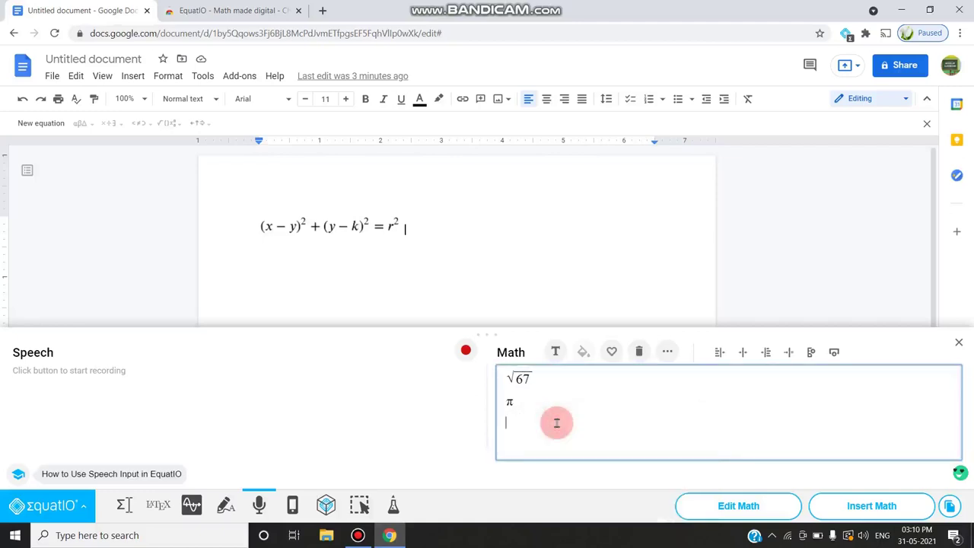
type("qu")
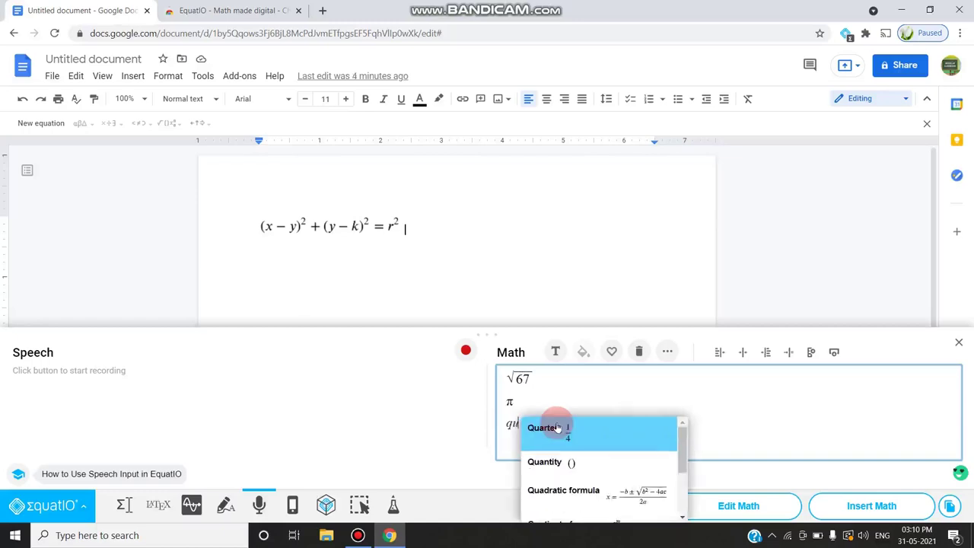
left_click(577, 496)
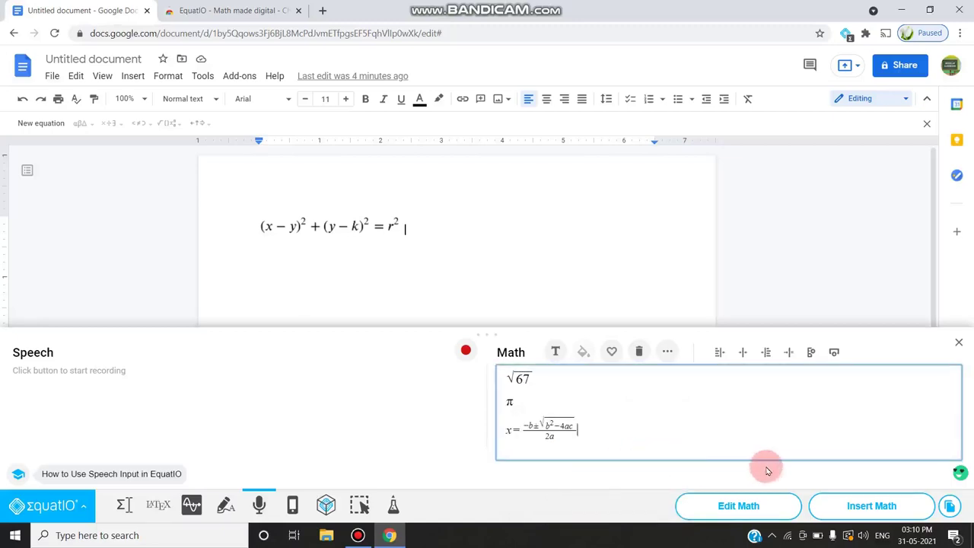
- Insert the three-line math into the document and start a new paragraph below it
left_click(847, 495)
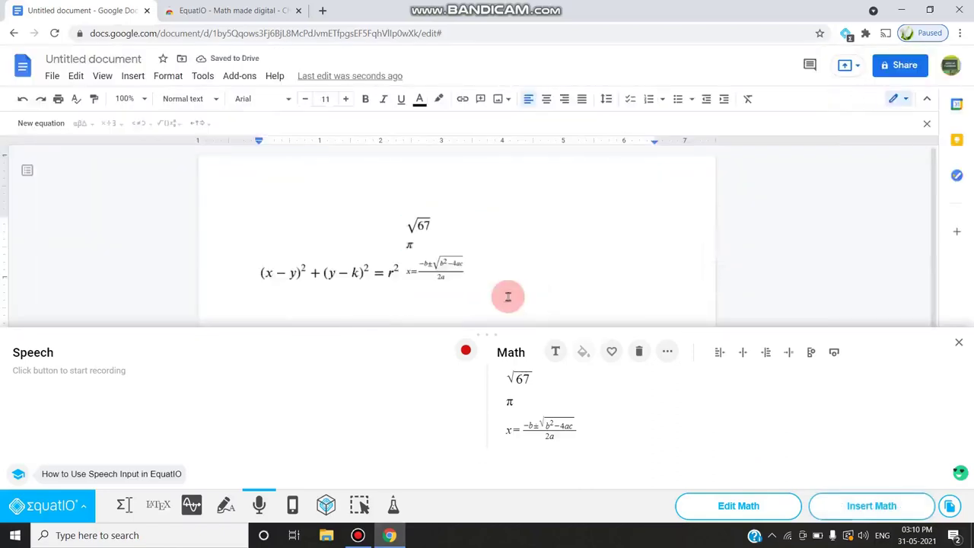
key("Return")
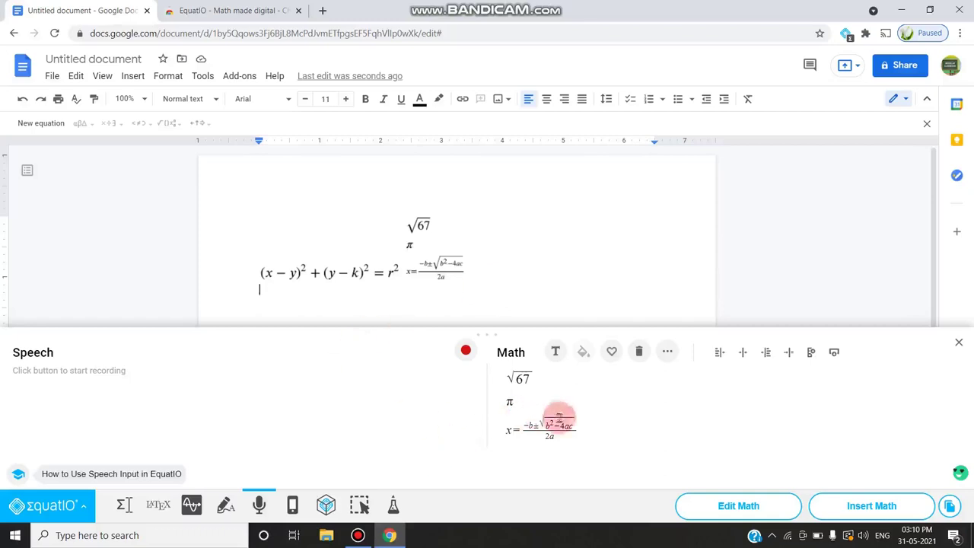
- Try adding a definite integral with empty limits beside the quadratic formula in the Math editor
left_click(618, 435)
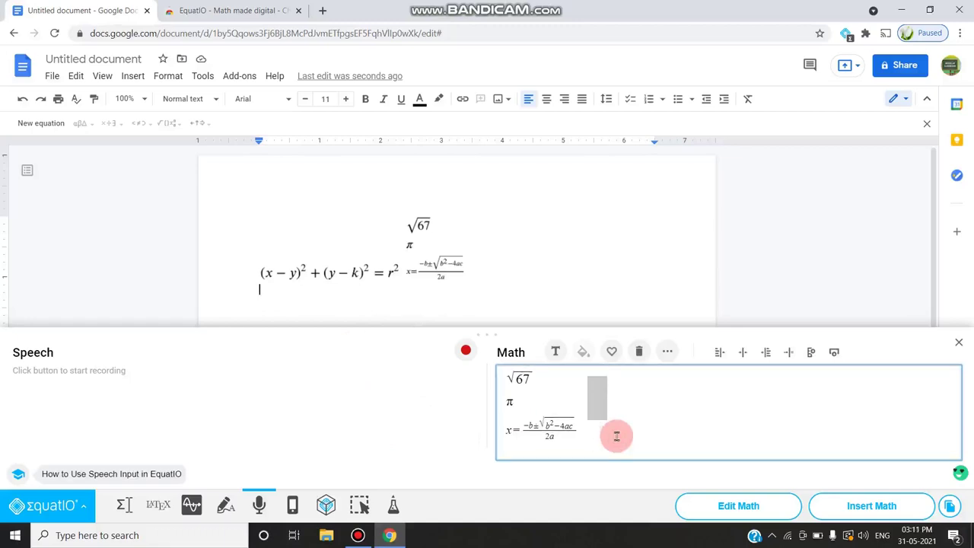
type("f")
type("n")
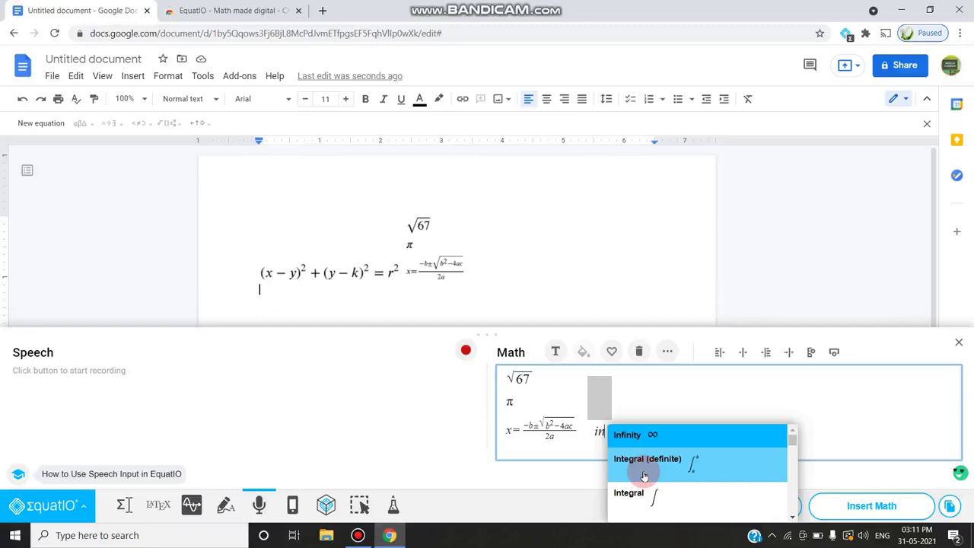
left_click(642, 496)
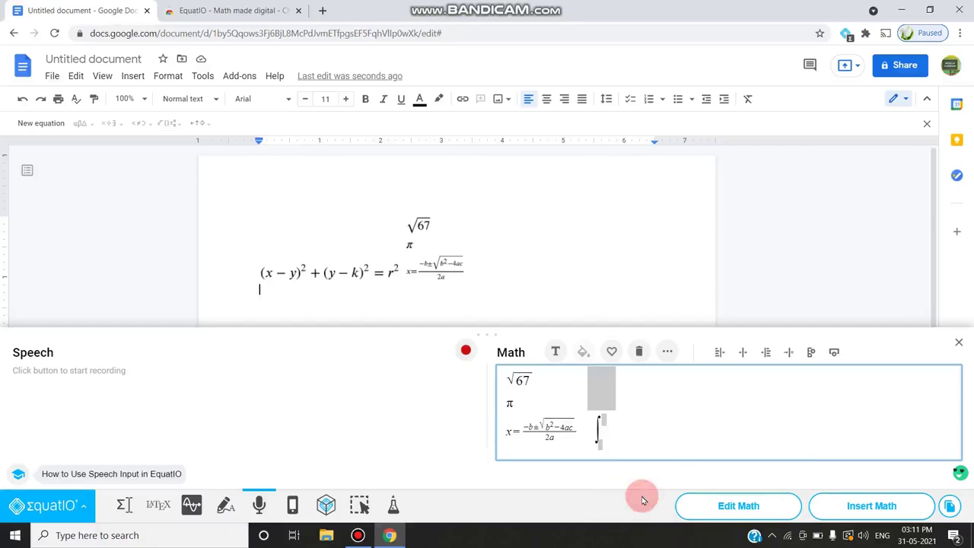
key("Return")
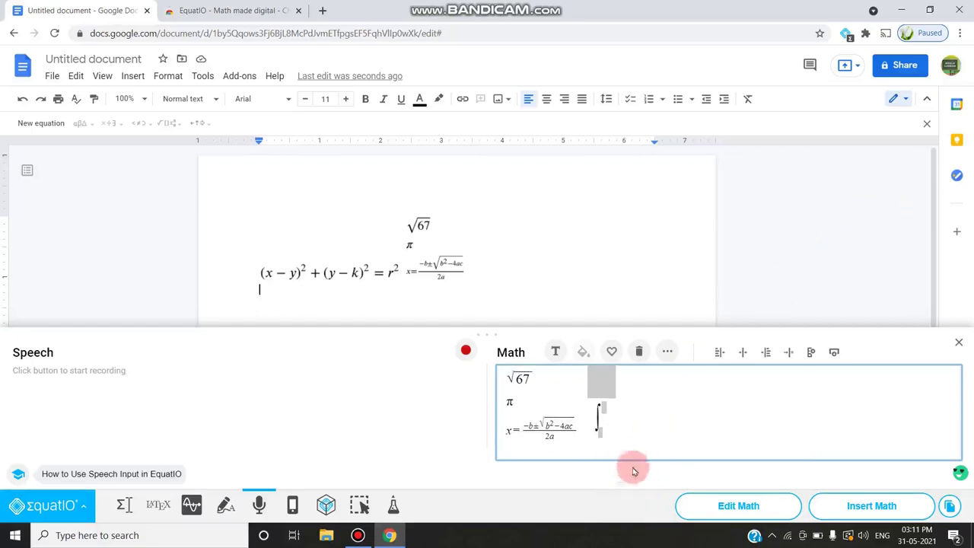
- Clear the Math editor and enter the formulas for hydrogen chloride (HCl) and hydrogen cyanide (HCN) on separate lines
left_click(639, 353)
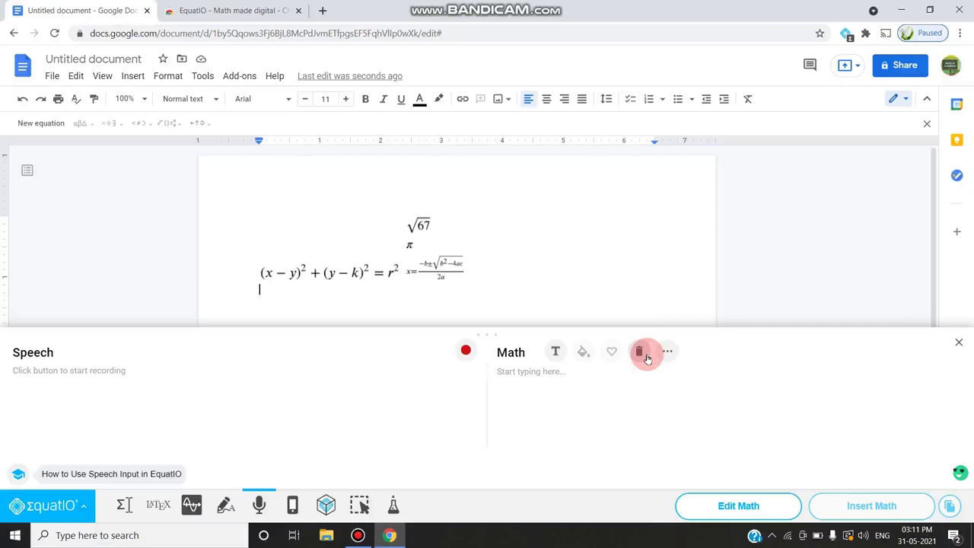
left_click(646, 359)
left_click(538, 389)
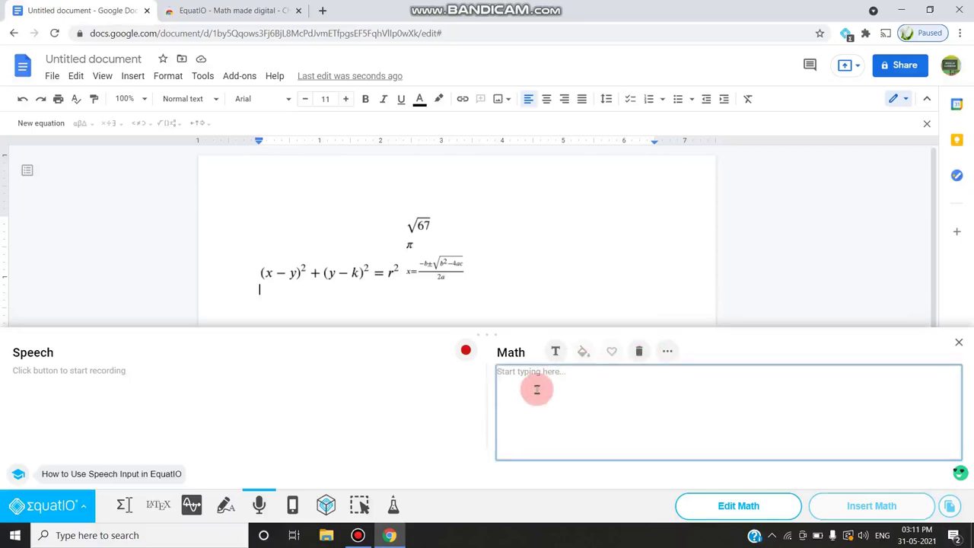
type("hy")
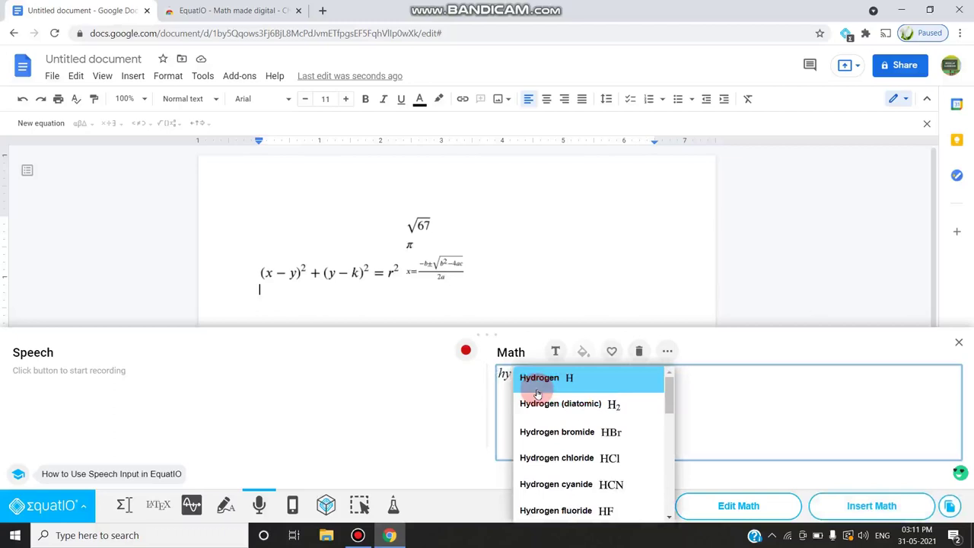
left_click(546, 457)
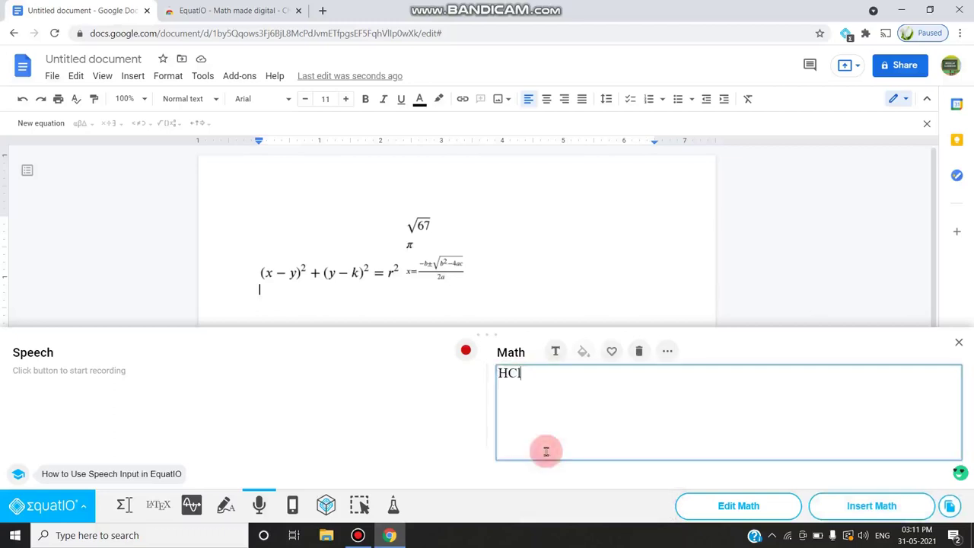
key("Return")
type("hy")
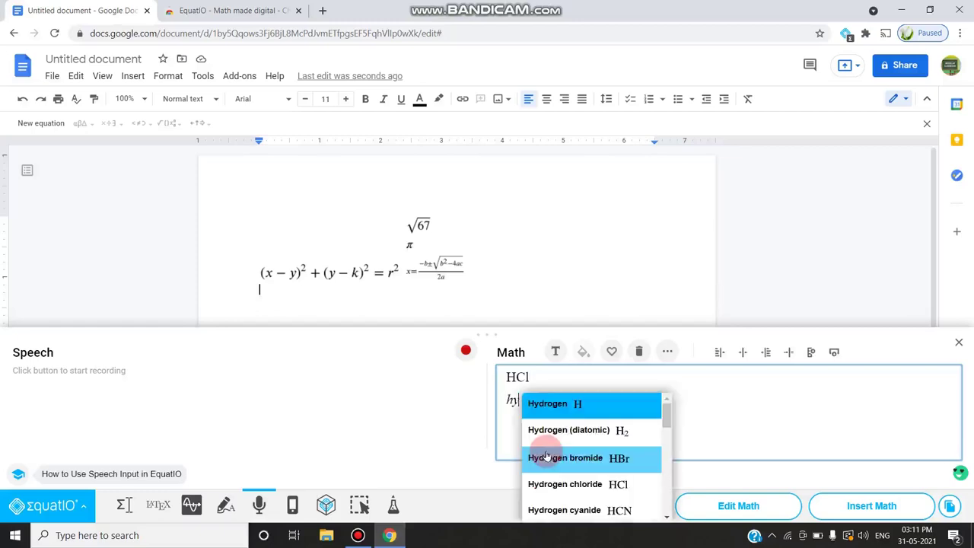
left_click(564, 511)
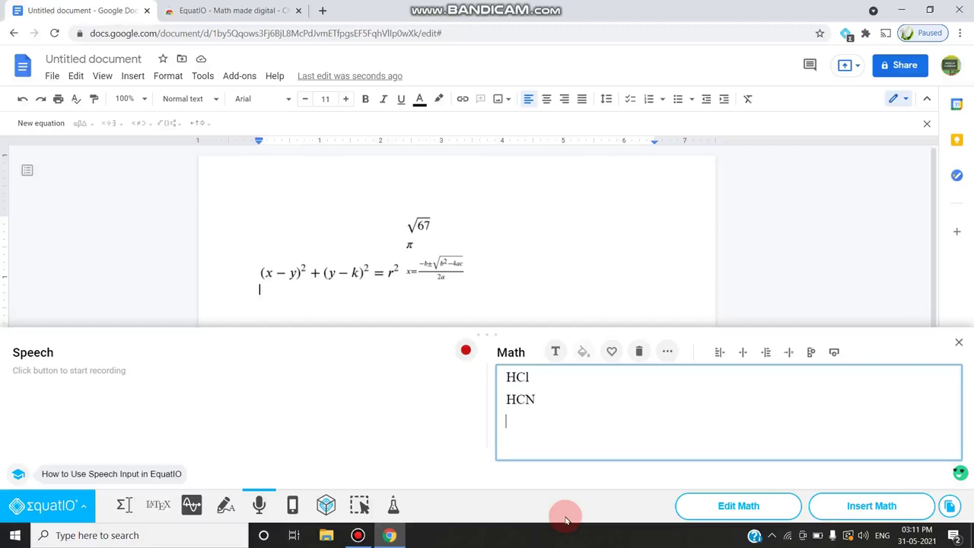
key("Return")
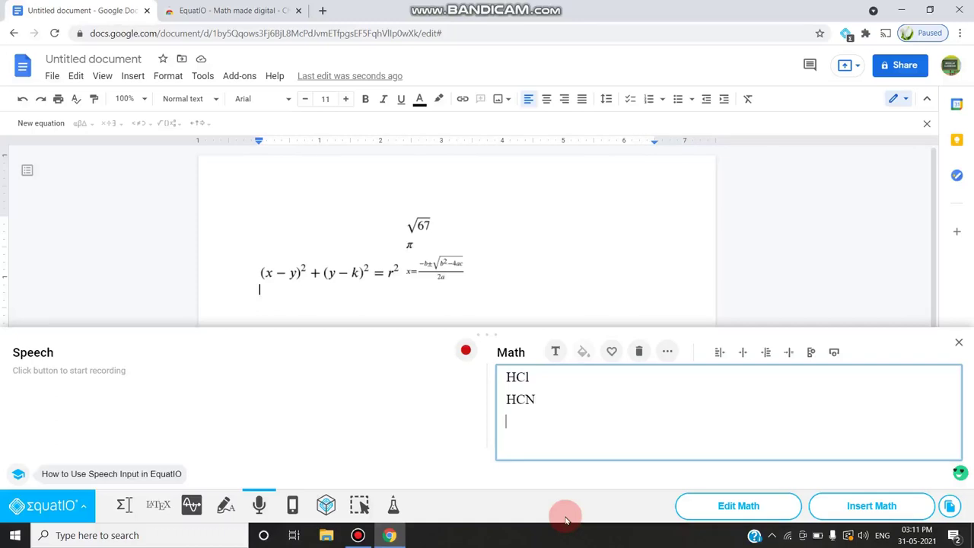
- Bring up the speech input tool again and clear the HCl and HCN formulas from the Math editor
left_click(252, 499)
left_click(252, 499)
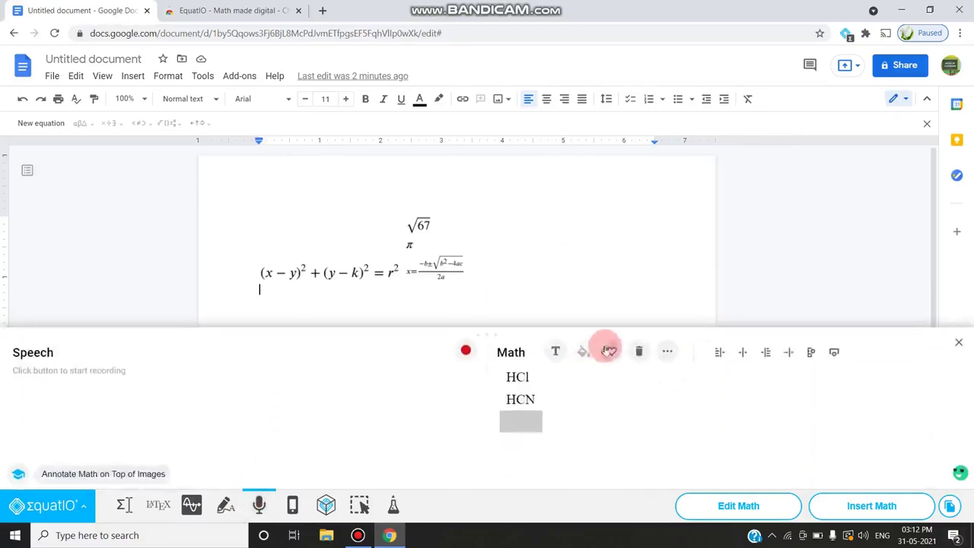
left_click(639, 349)
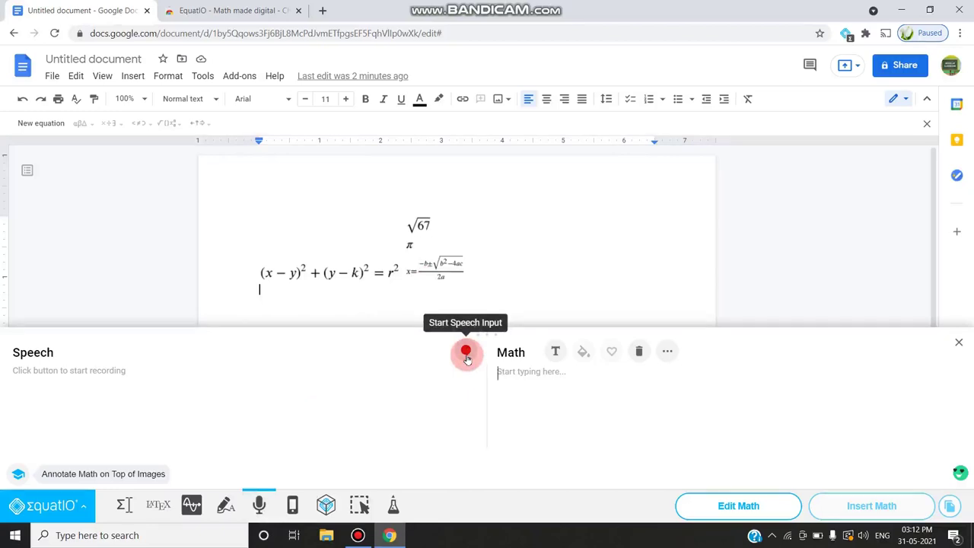
- Try dictating a math expression with speech input and clear the dictated result
left_click(467, 355)
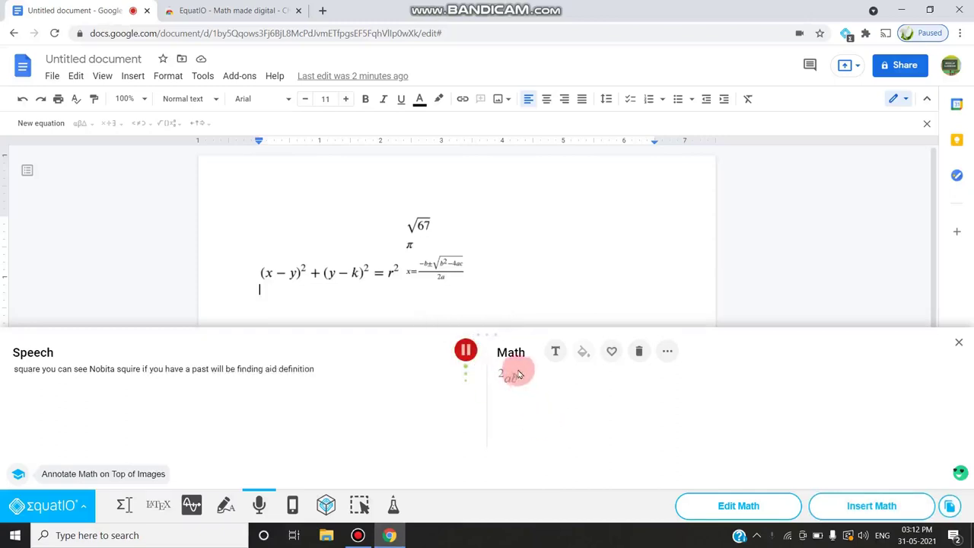
left_click(638, 352)
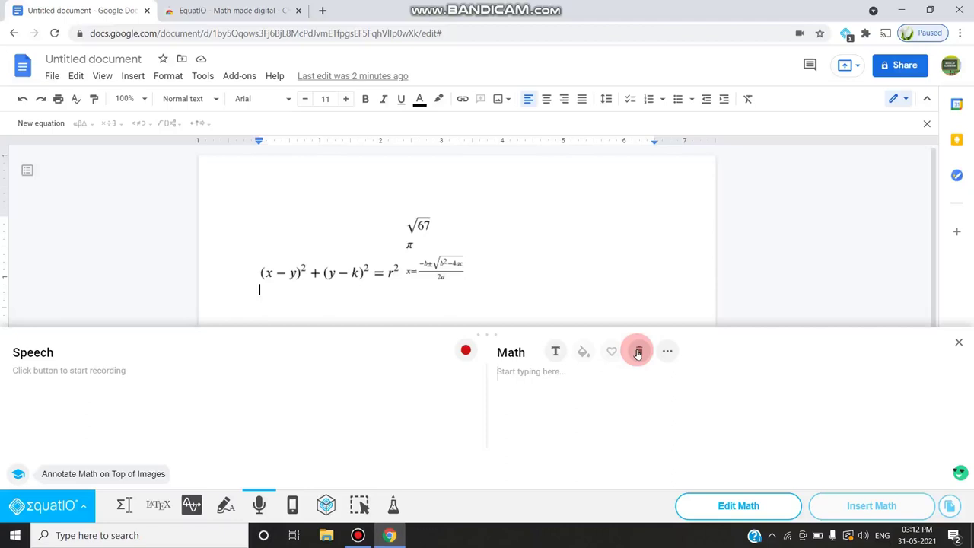
- Dictate "square root of 6 over 5", insert the resulting math into the document, and stop the speech input
left_click(467, 350)
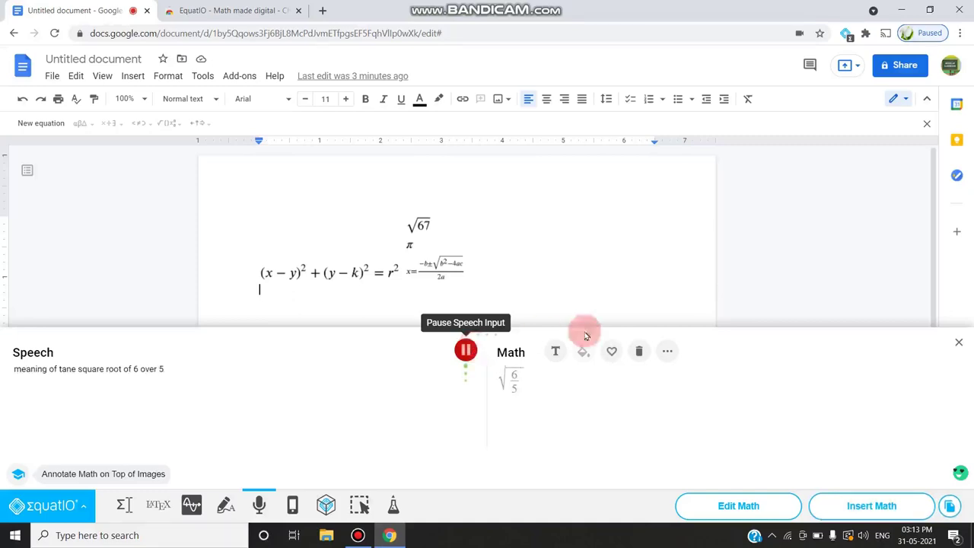
left_click(854, 509)
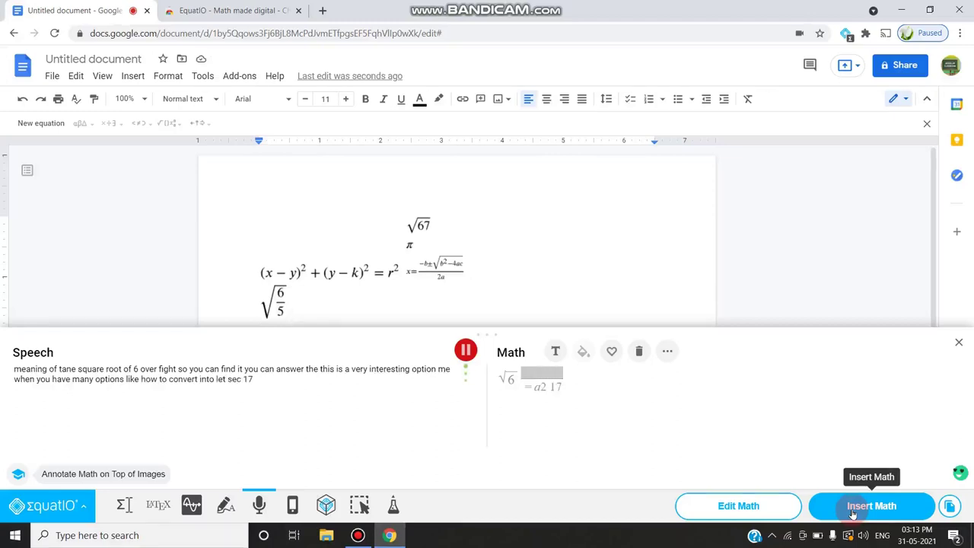
left_click(457, 350)
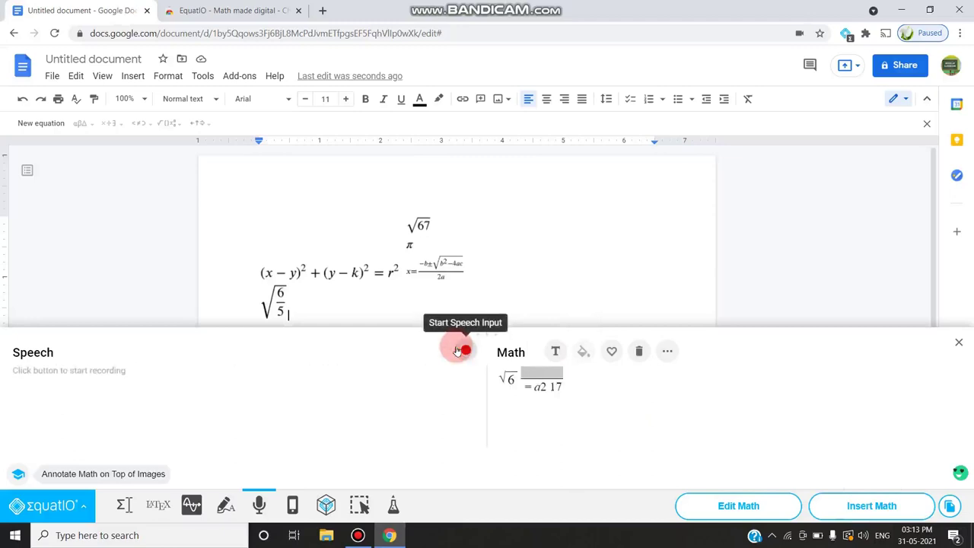